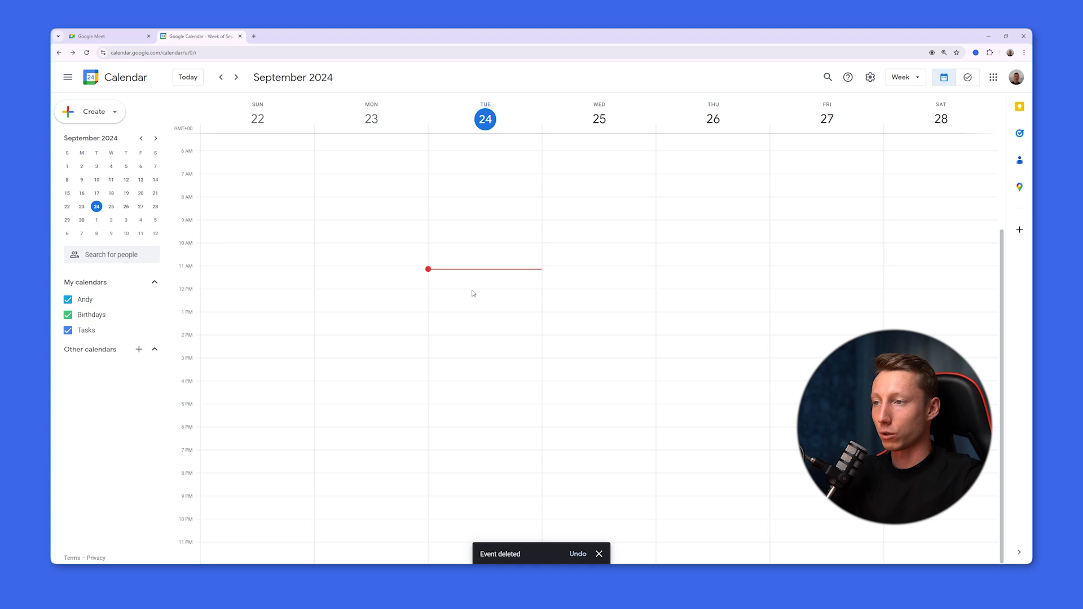
- Create a calendar event titled "meeting" on Tuesday, September 24 from 12:00pm to 2:00pm
click(90, 111)
click(118, 141)
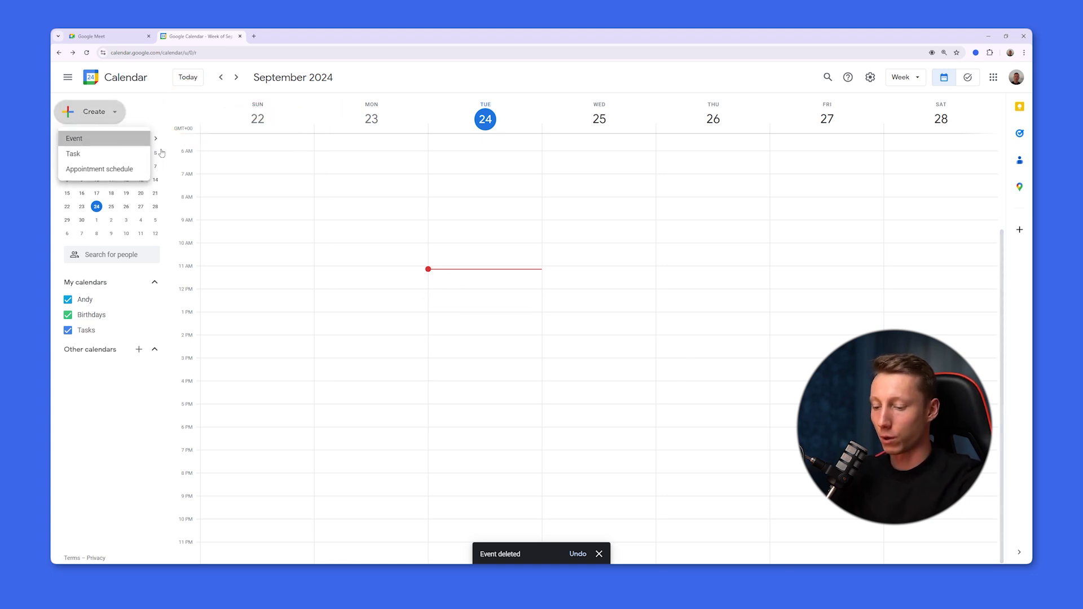
text(meeting)
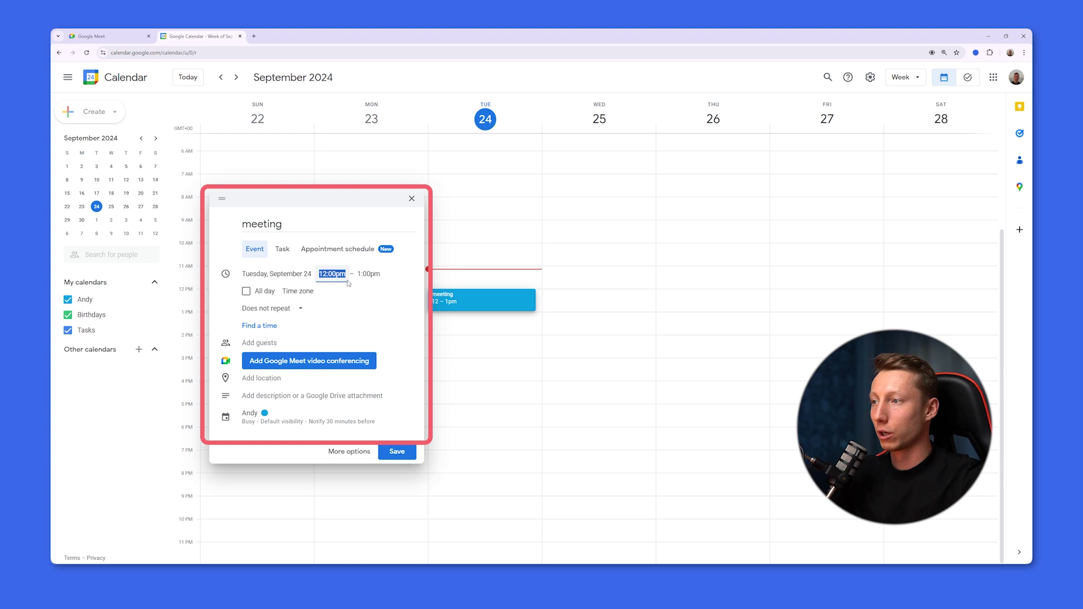
click(338, 275)
click(336, 334)
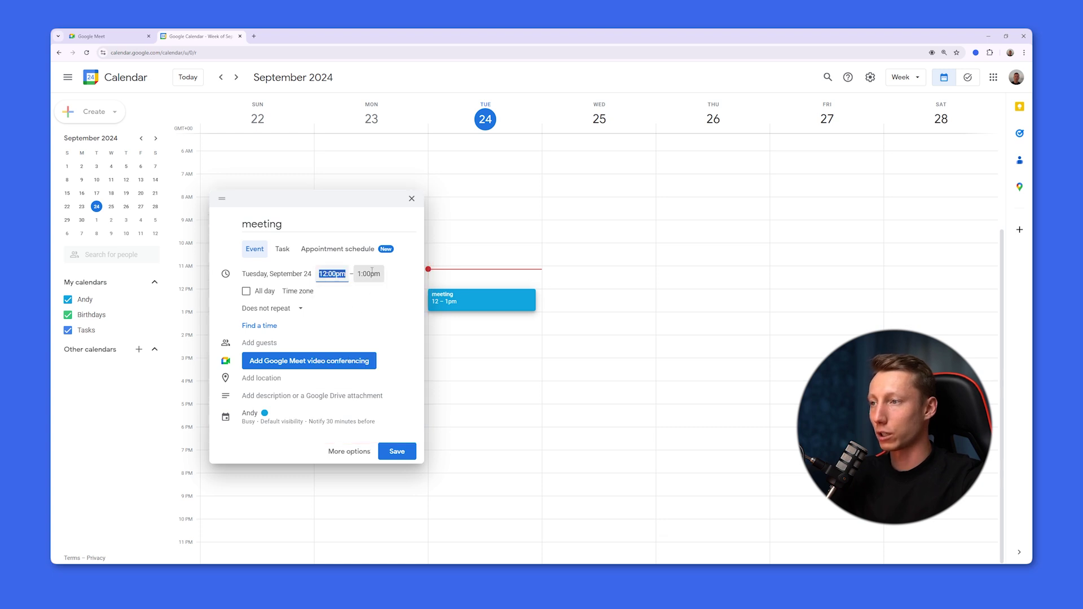
click(368, 274)
click(384, 373)
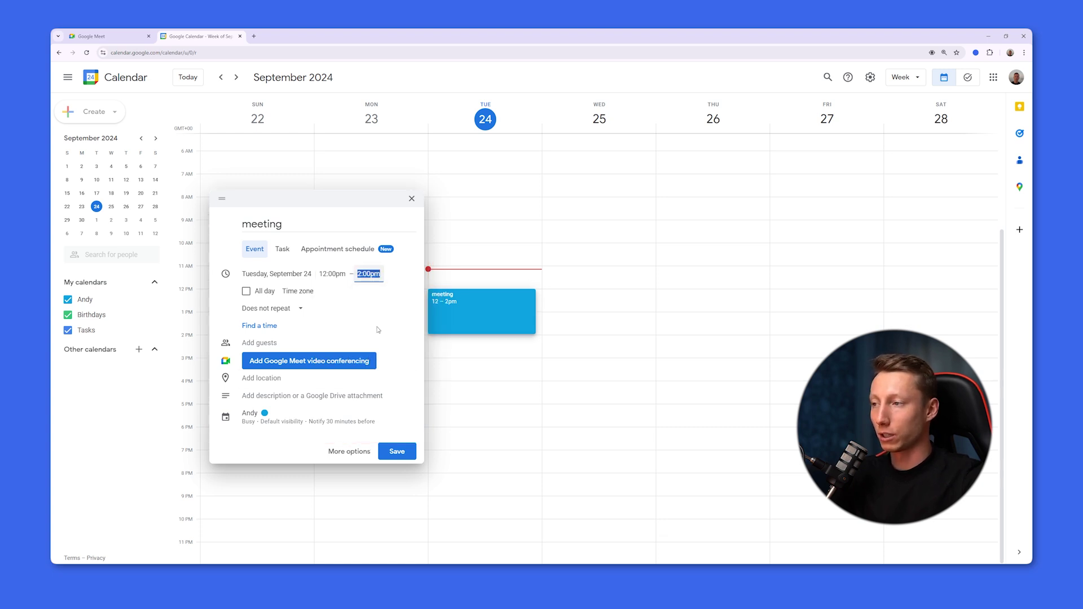
- Add Google Meet video conferencing to the meeting event and save it without entering guests
click(332, 364)
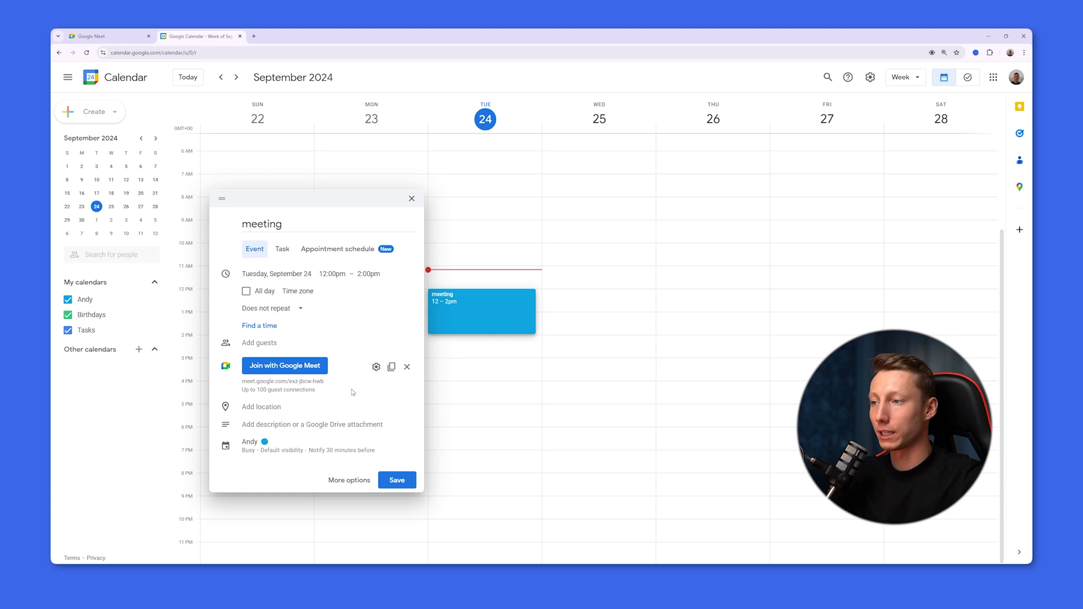
click(288, 345)
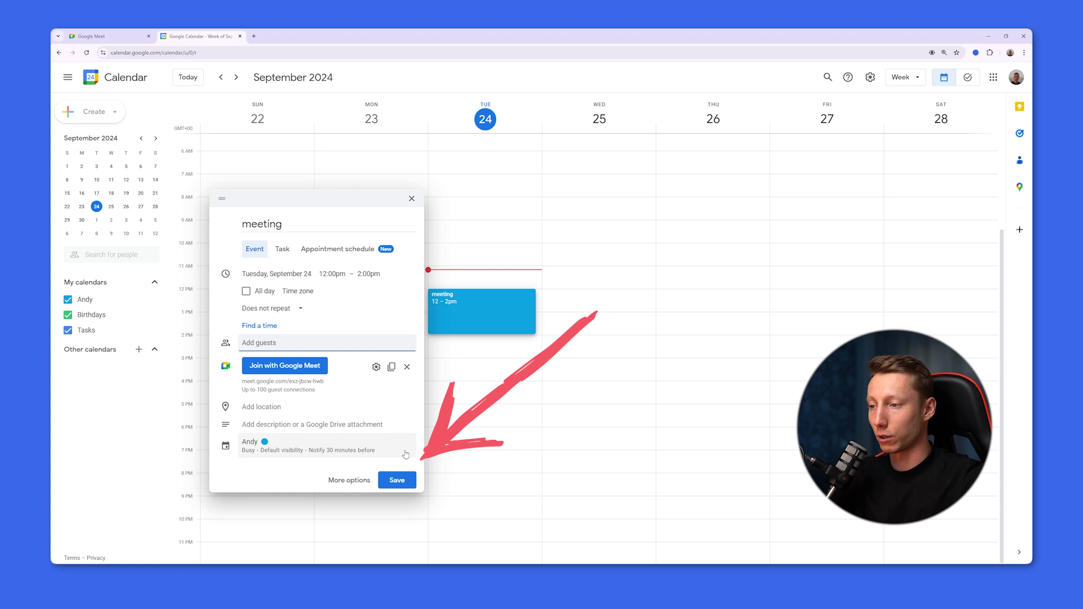
click(400, 481)
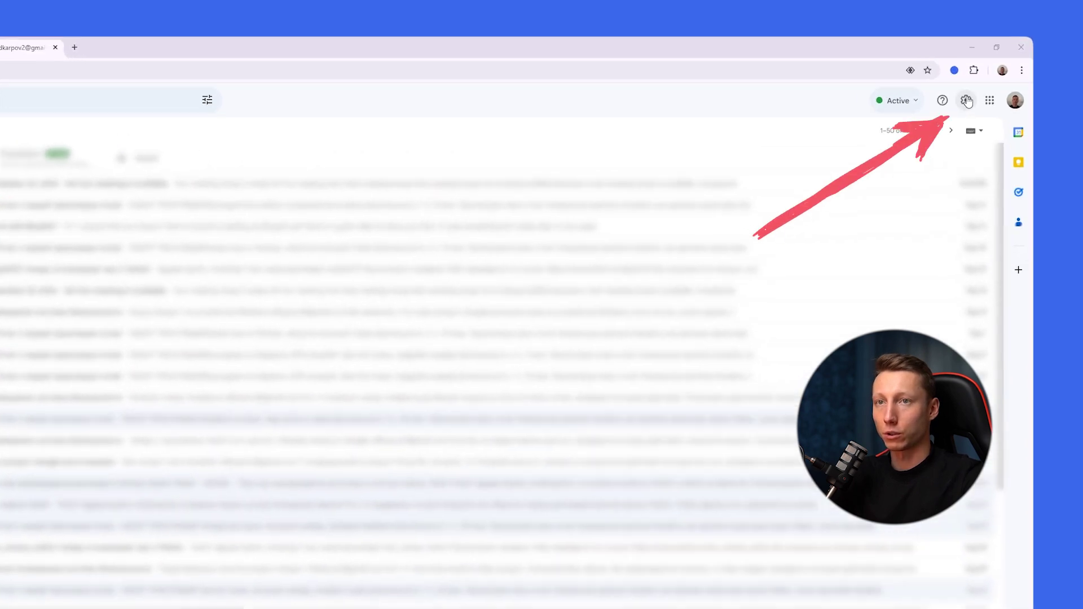
- Switch to Gmail, choose Google Chat and Google Meet as its apps, and open its Meet section to join with a code
click(983, 74)
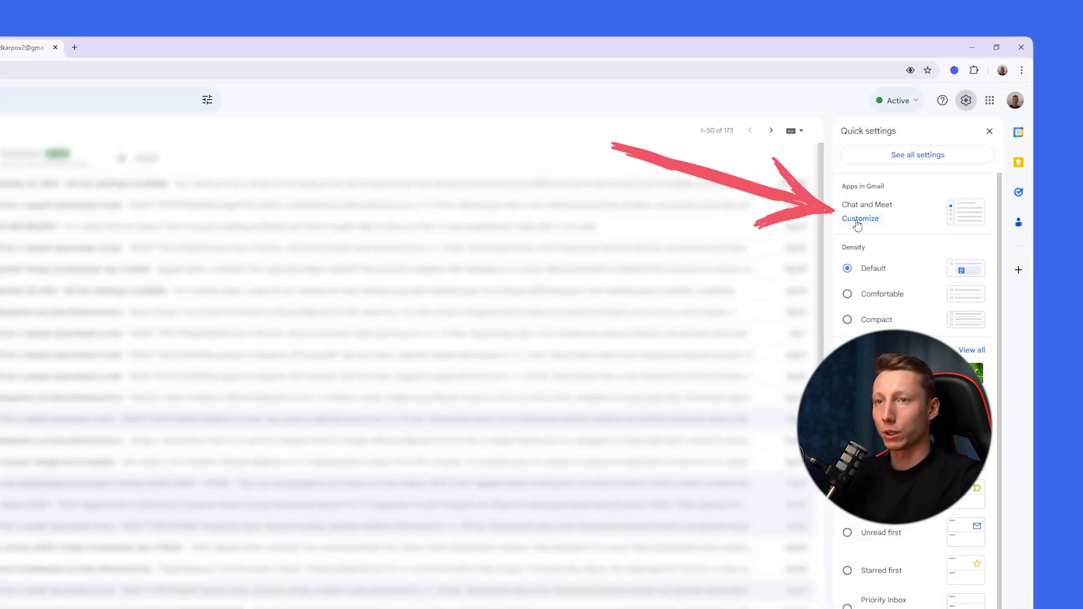
click(848, 218)
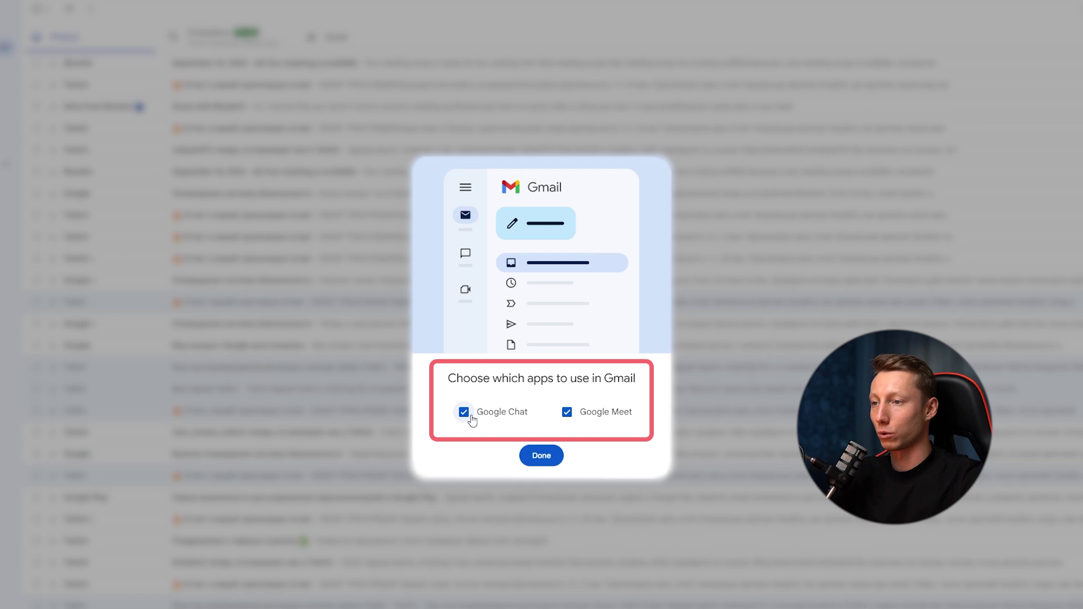
click(541, 455)
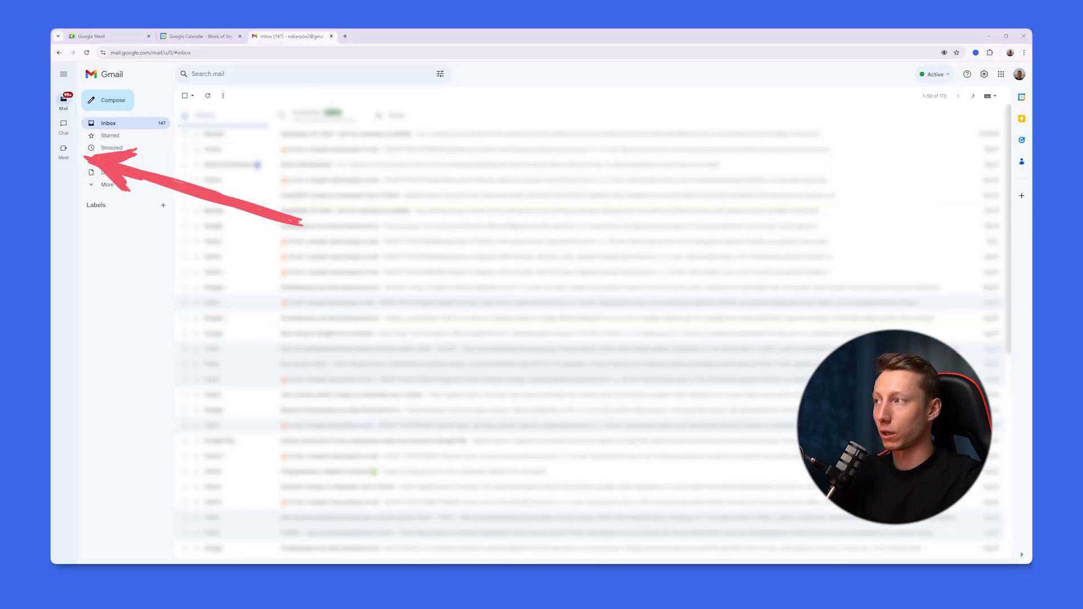
click(67, 152)
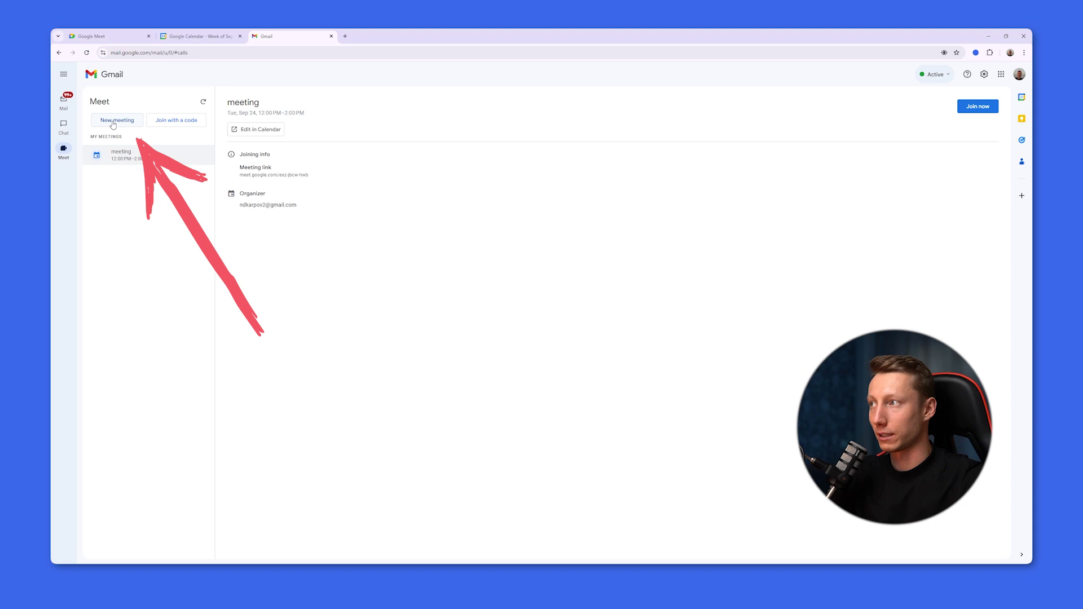
click(182, 125)
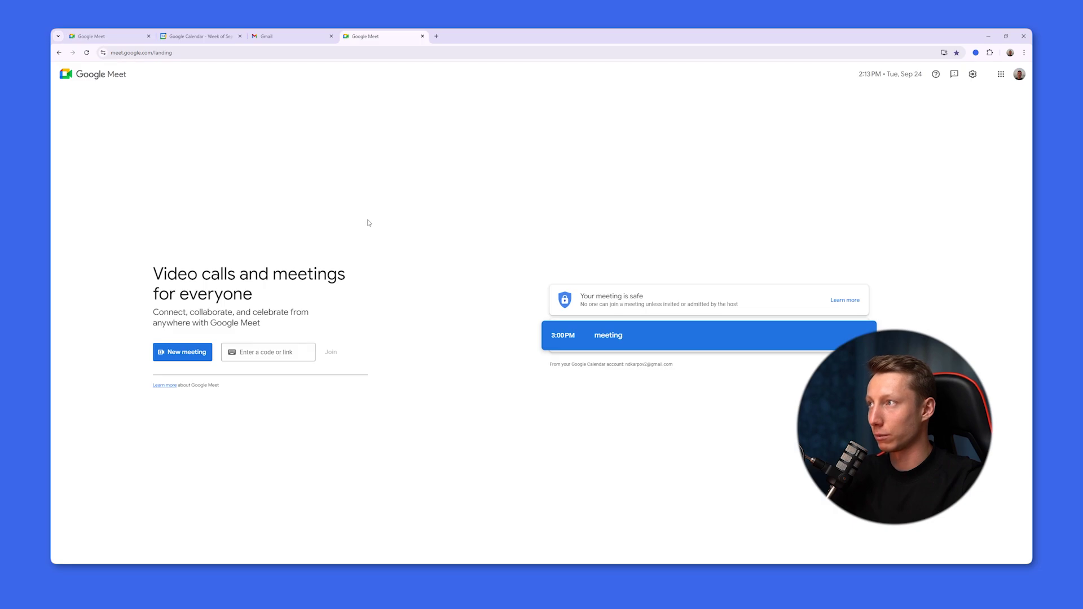
- Switch to the Google Meet landing page and examine its new meeting options and the meeting code field
key(ctrl+l)
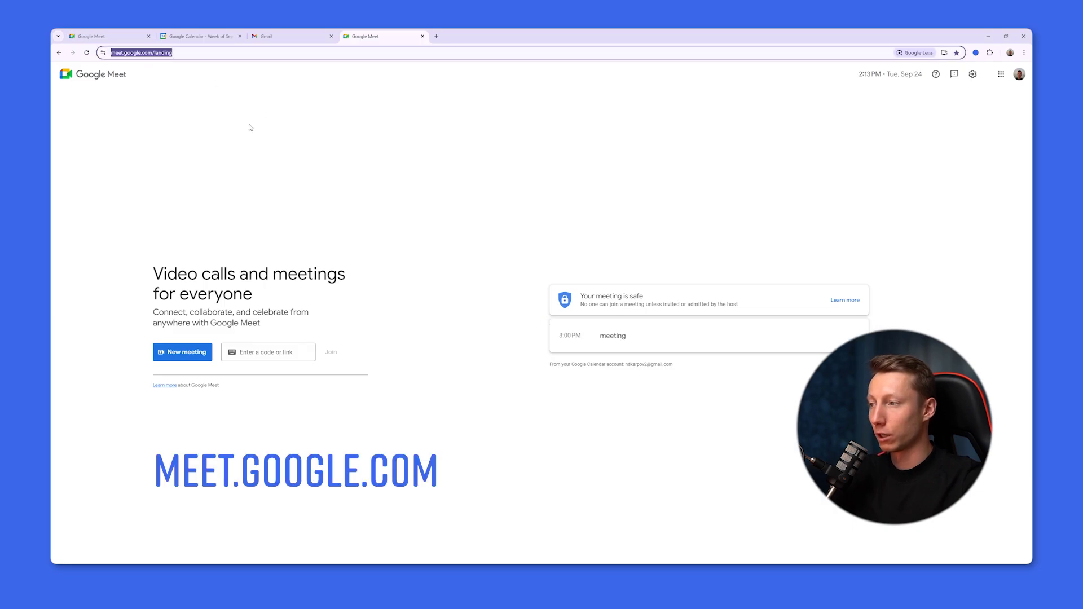
click(251, 128)
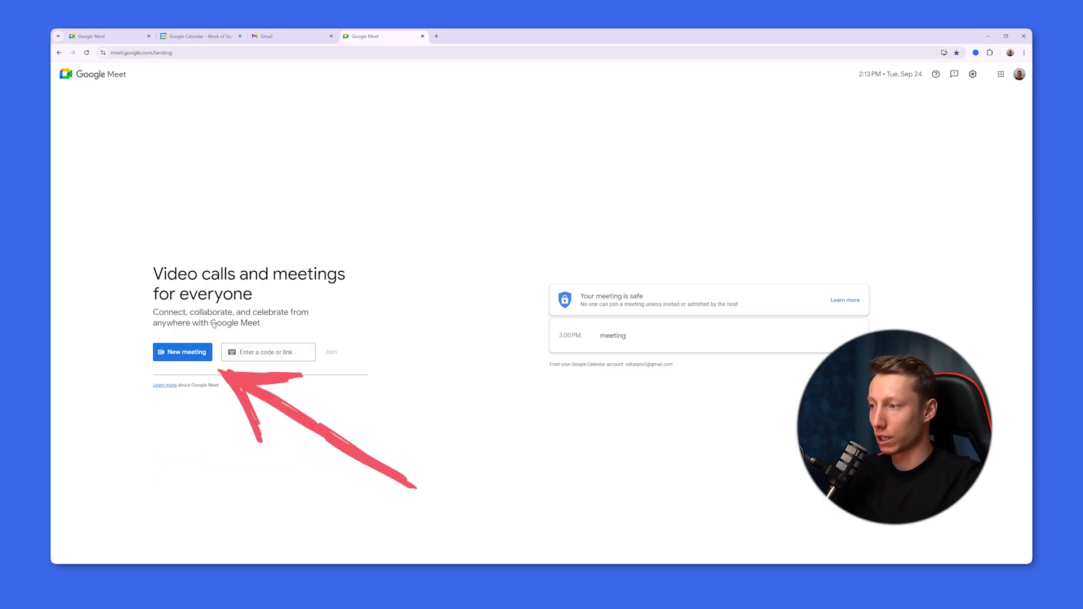
click(186, 352)
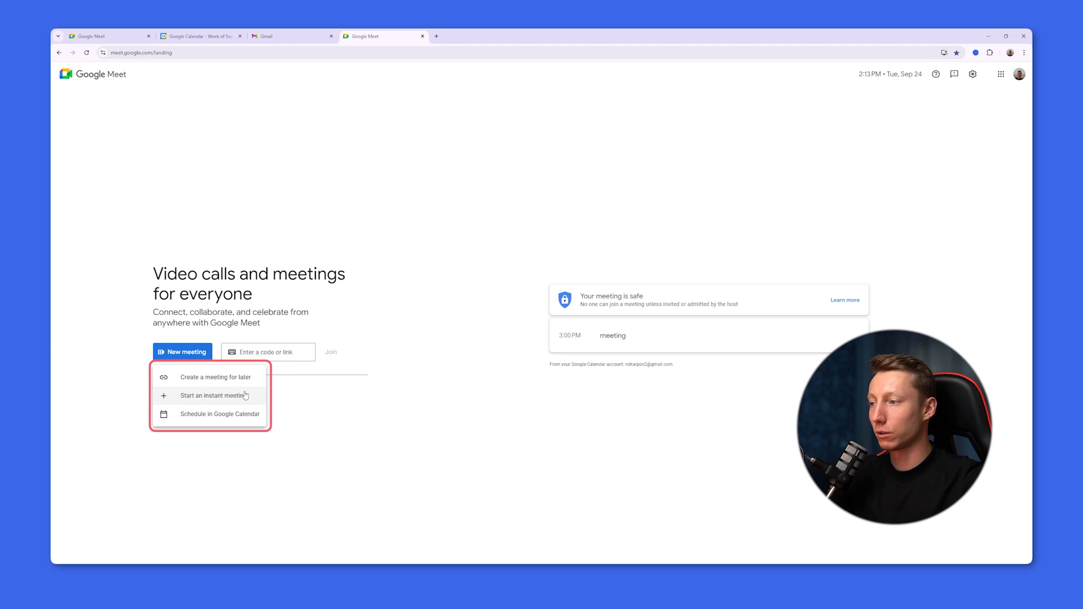
click(286, 351)
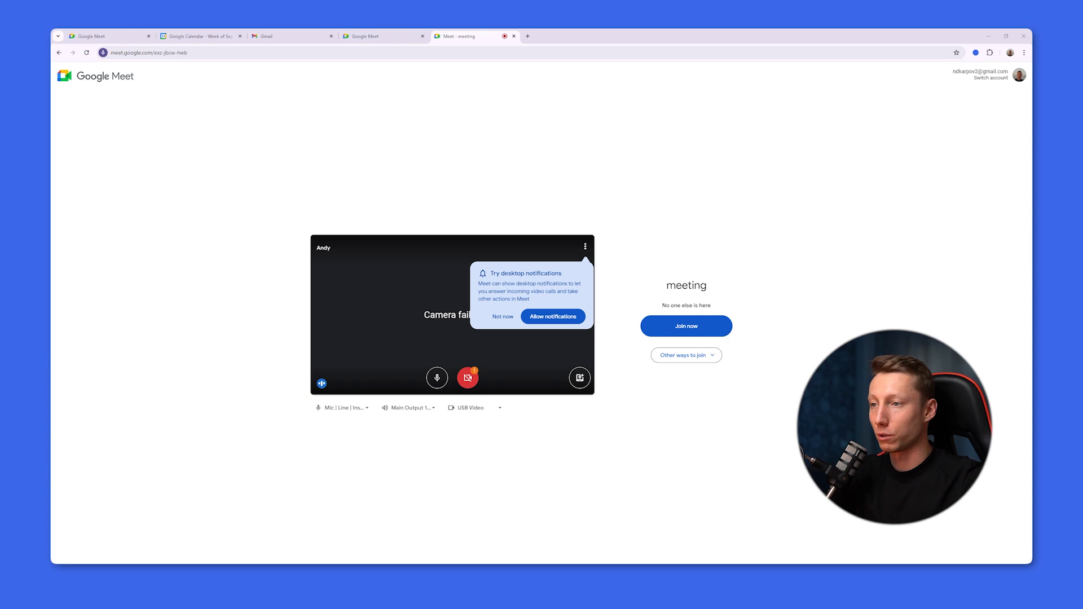
- Decline the desktop notifications for now and join the scheduled meeting as the signed-in host
click(503, 316)
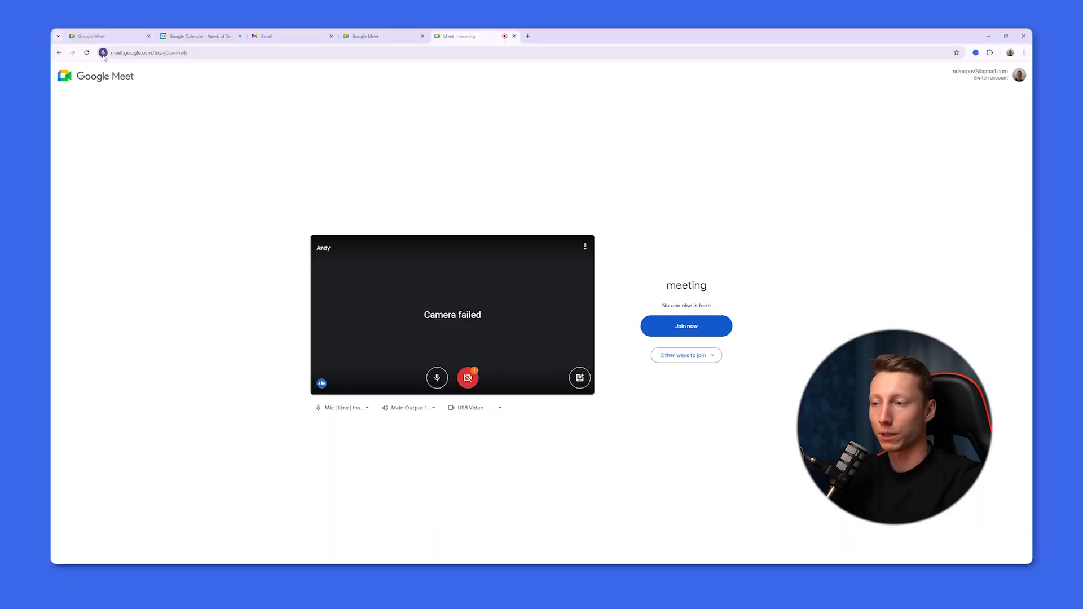
key(ctrl+d)
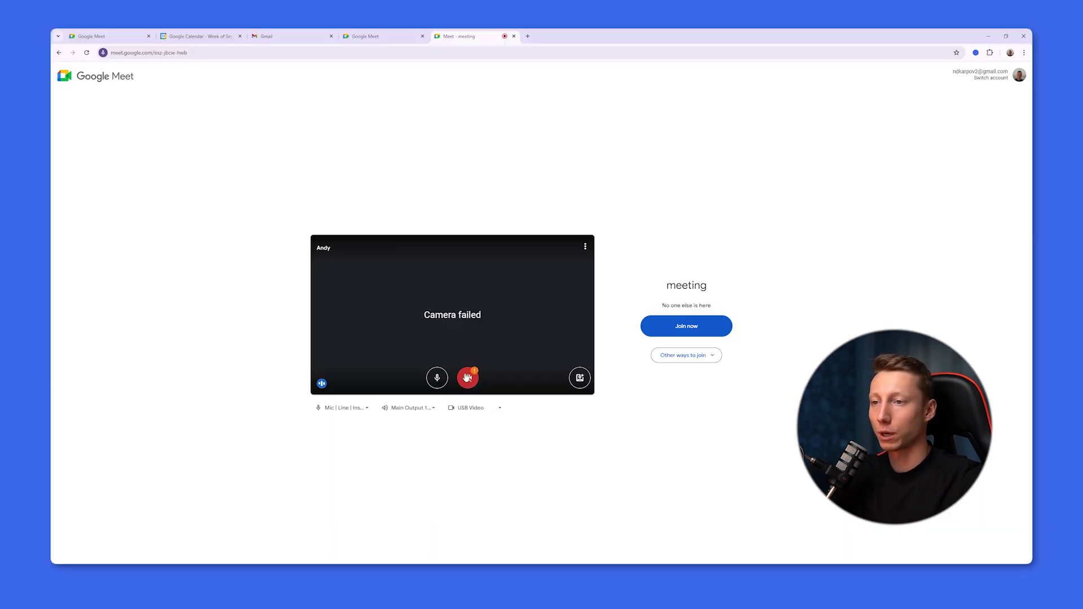
click(688, 326)
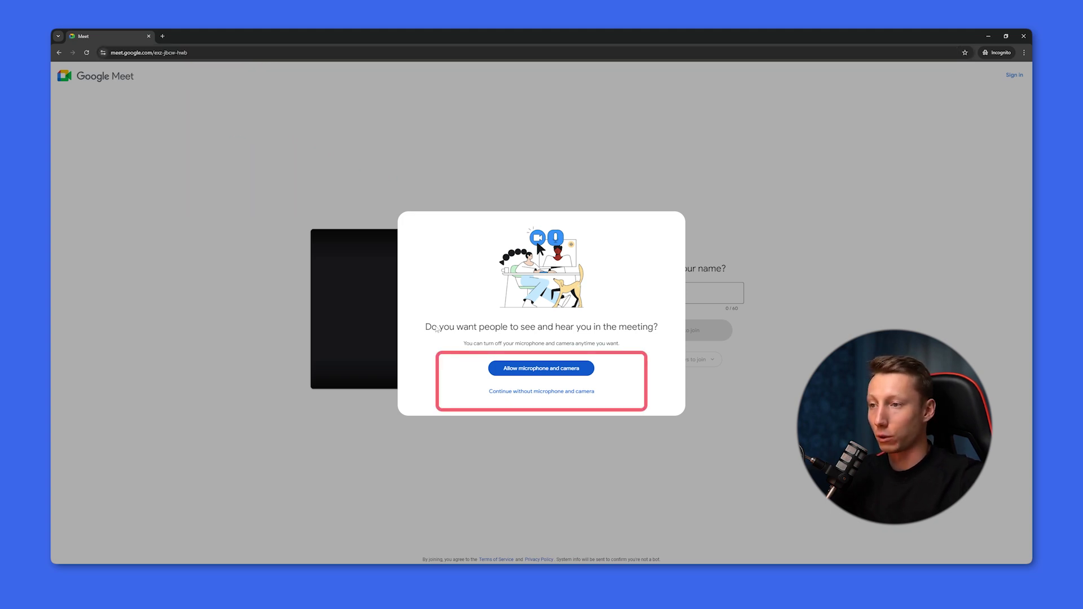
- Allow meet.google.com to use the camera and microphone on every visit in the incognito window
click(539, 369)
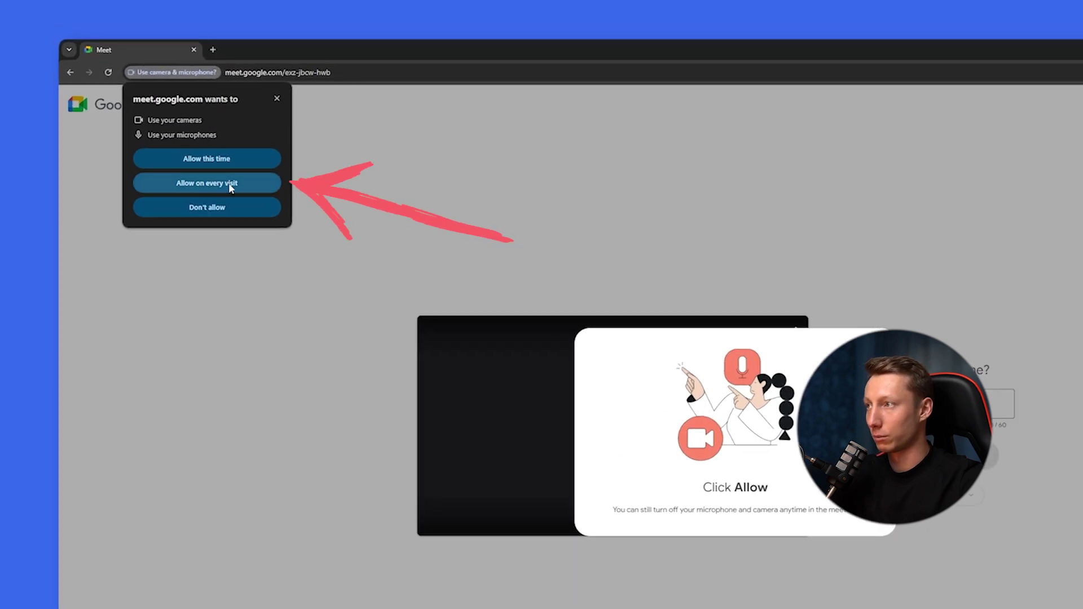
click(209, 184)
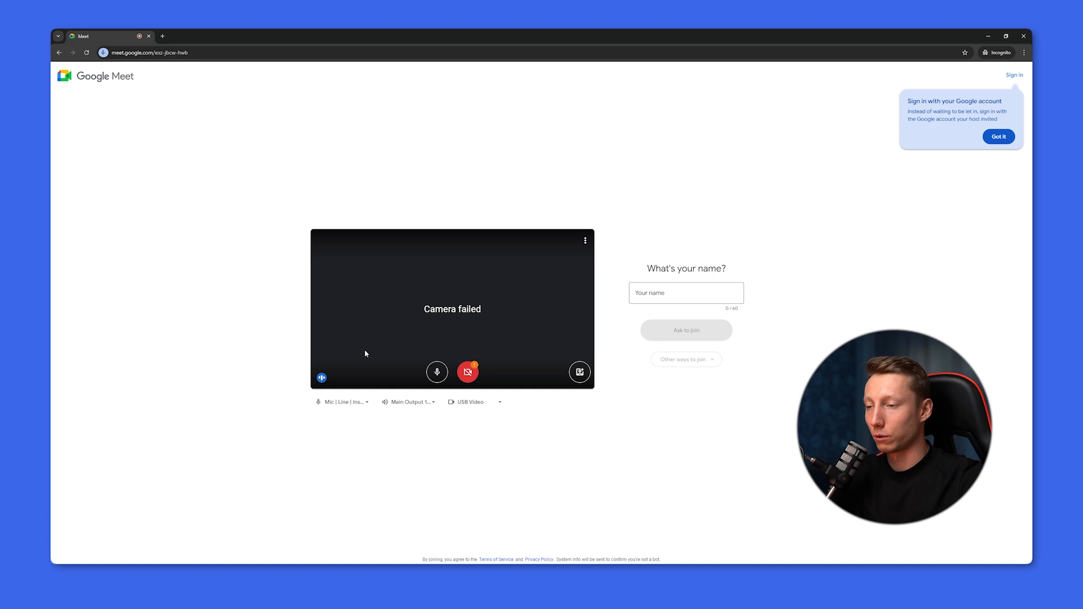
- Mute the microphone, fill in the guest's name and ask to join the meeting
click(438, 377)
click(637, 292)
text(Andy)
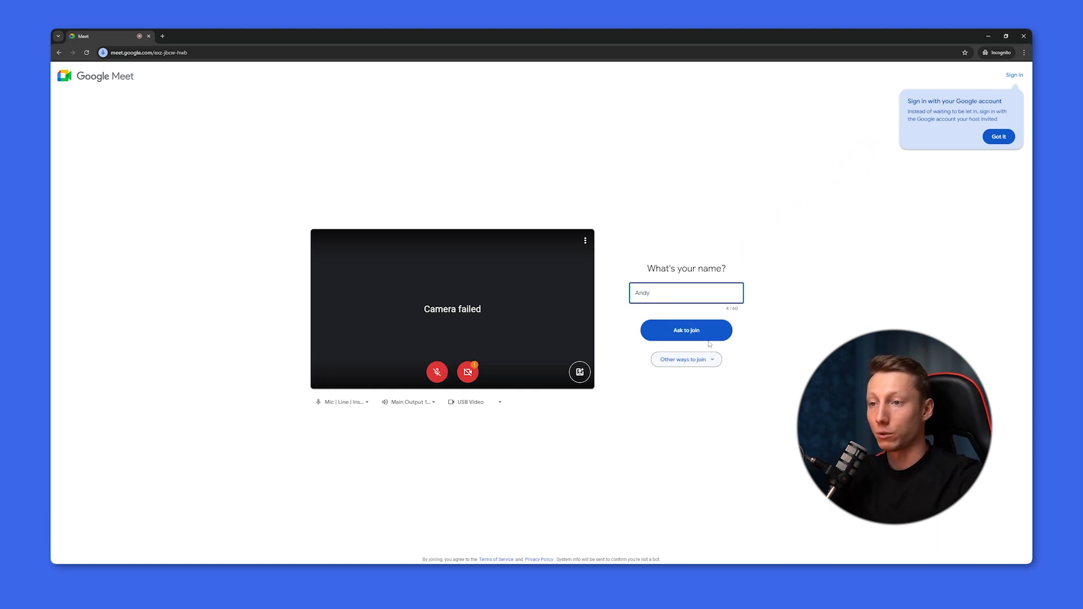
click(685, 332)
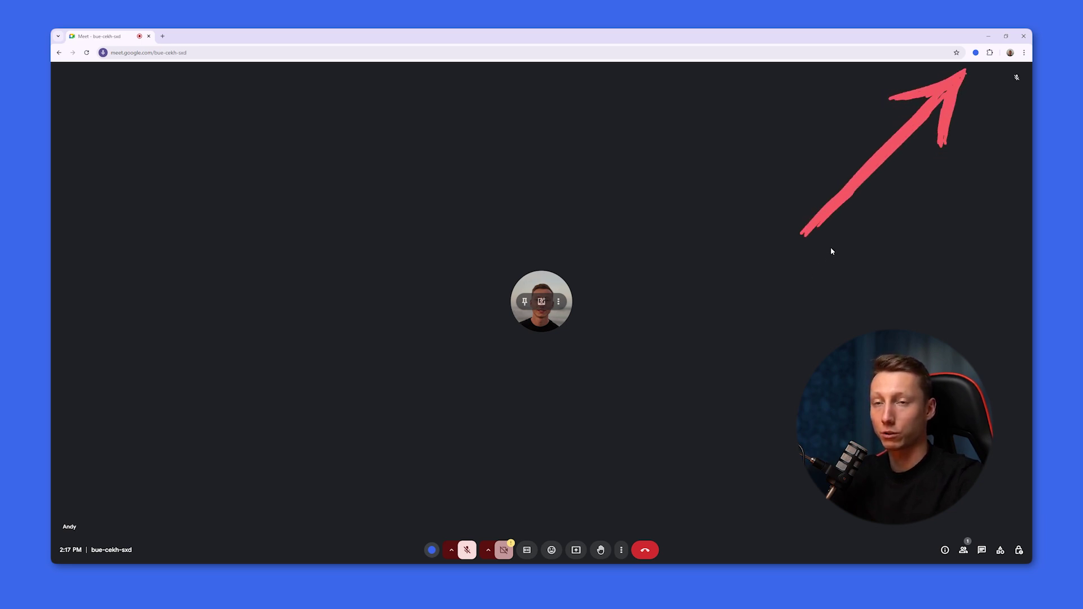
- Start capturing the Google Meet call with the Bluedot extension, using the General notes template
click(976, 52)
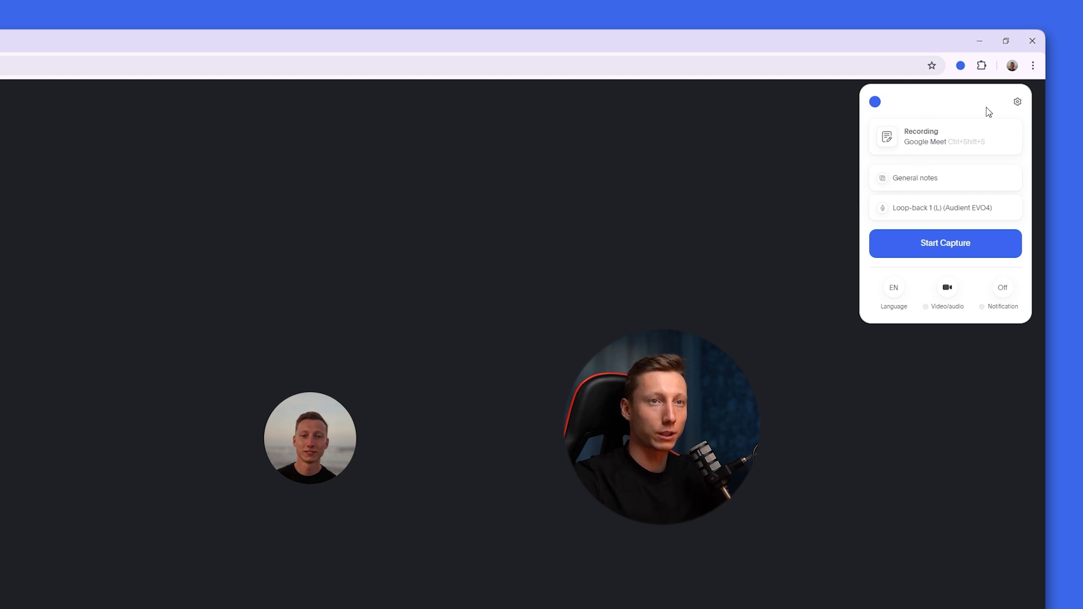
click(938, 245)
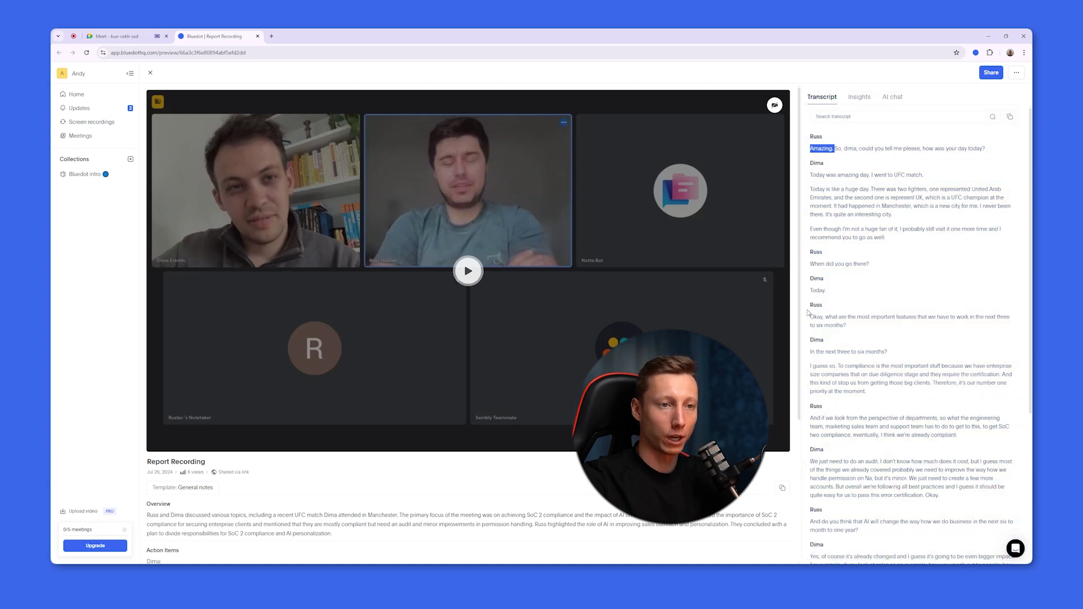
- Examine the report recording in Bluedot, including its video, meeting notes, timestamped sections and transcript
scroll(681, 319, down, 4)
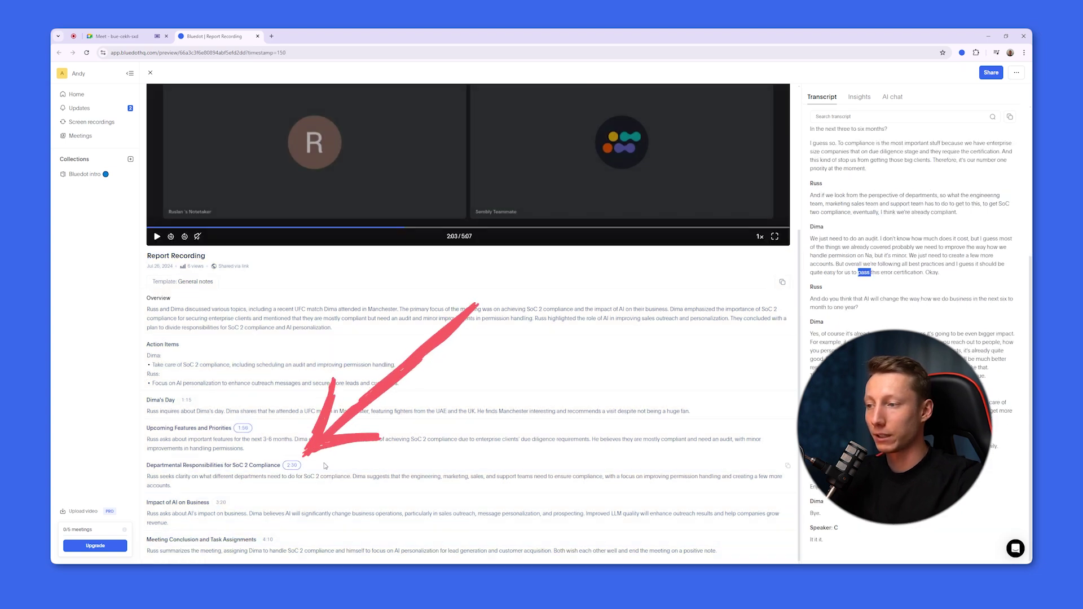
scroll(466, 432, up, 4)
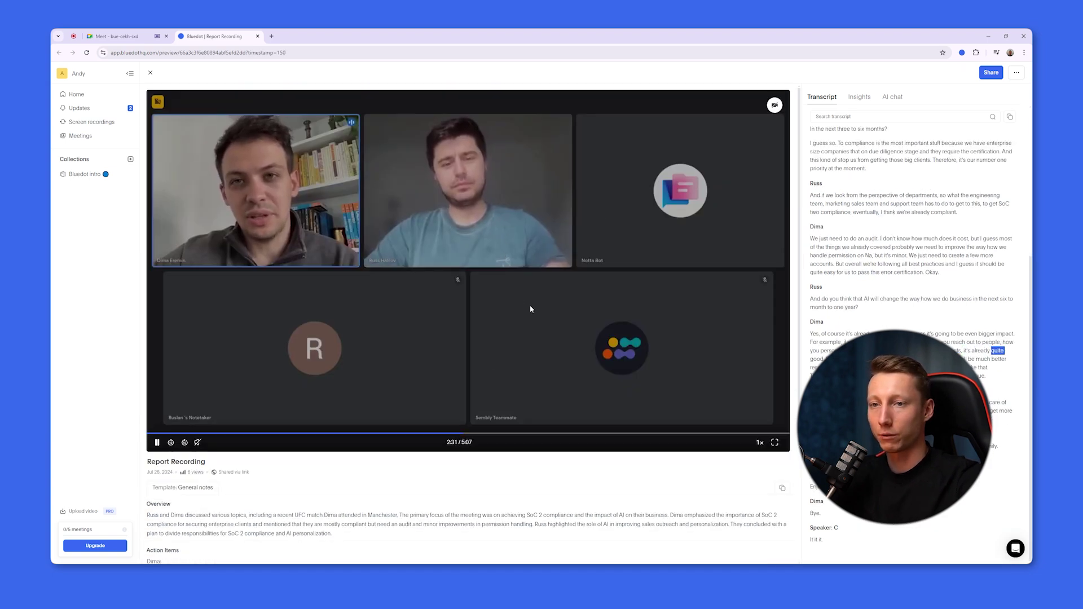
click(631, 333)
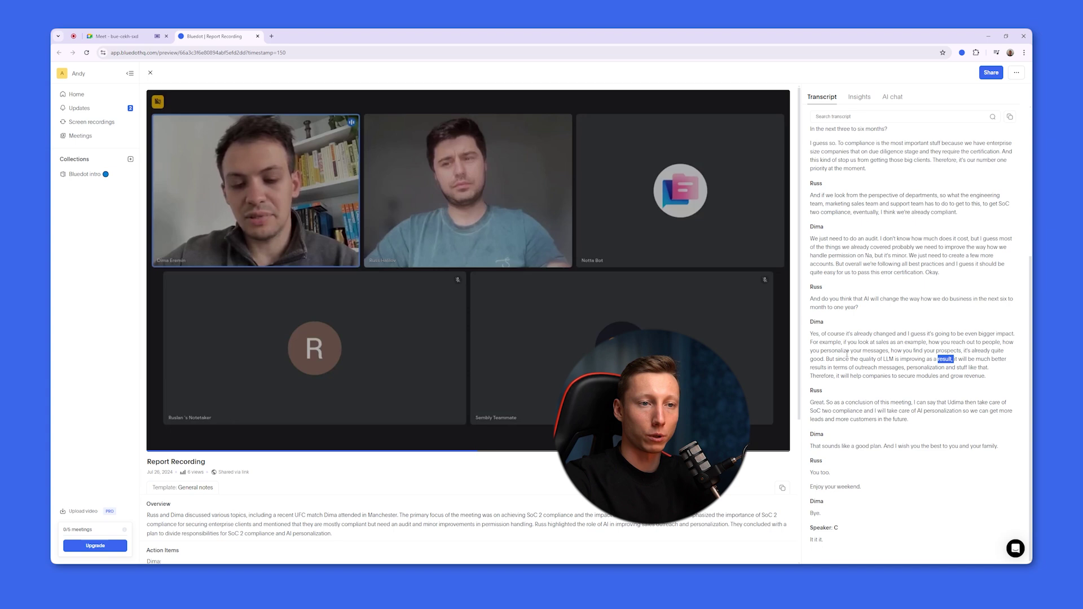